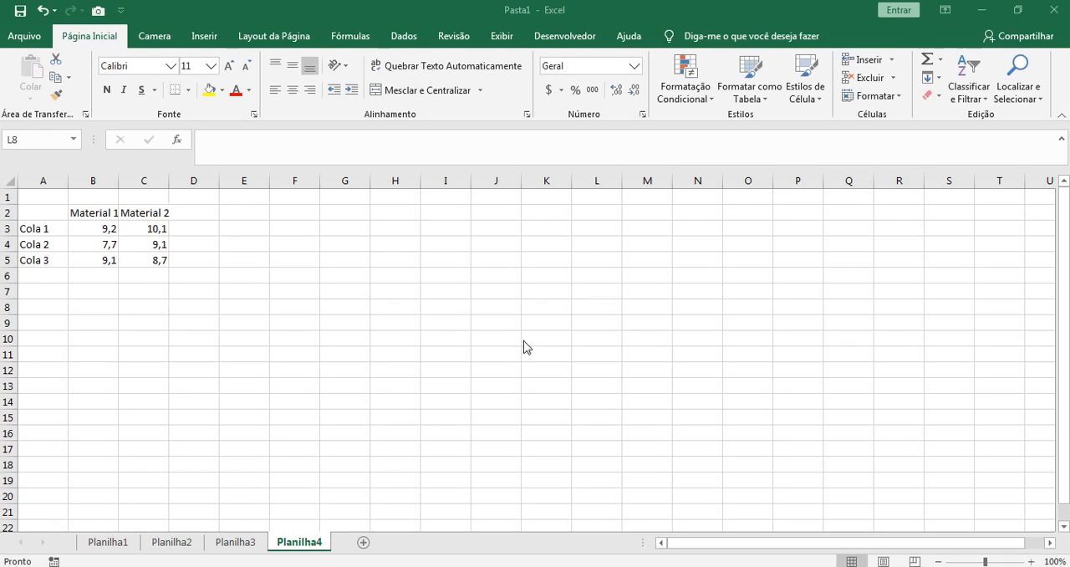
Step: Make sure the Ferramentas de Análise add-in is enabled in the Excel add-ins manager and bring up the data commands
{"action": "left_click", "coordinate": [21, 39]}
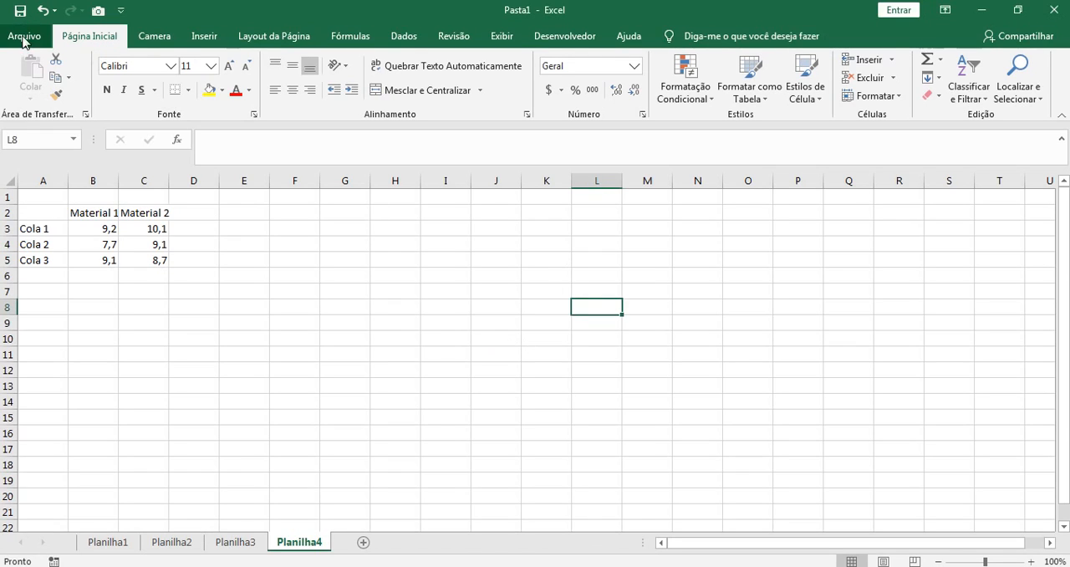
{"action": "left_click", "coordinate": [20, 42]}
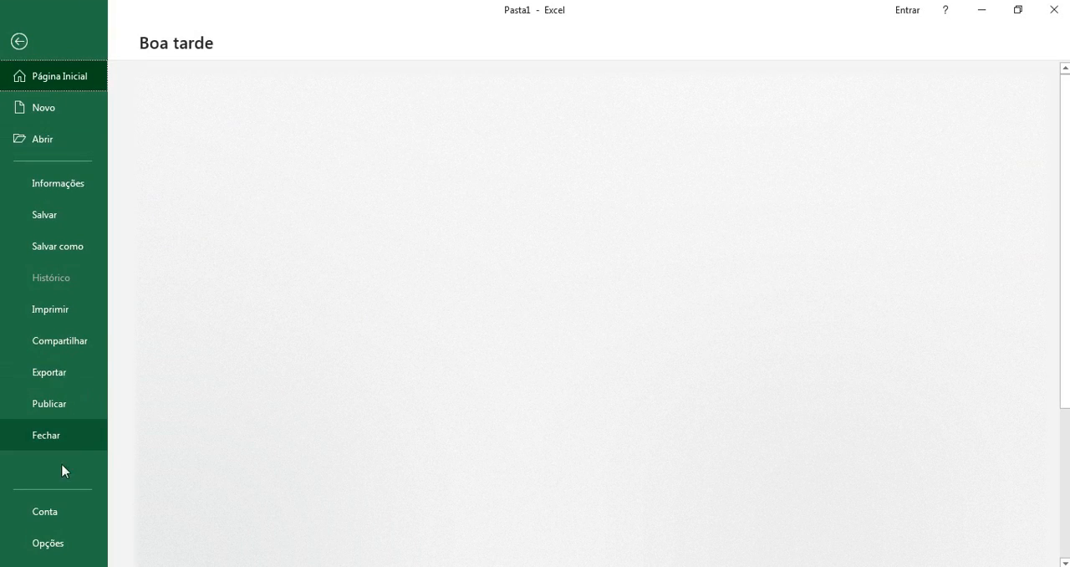
{"action": "left_click", "coordinate": [50, 542]}
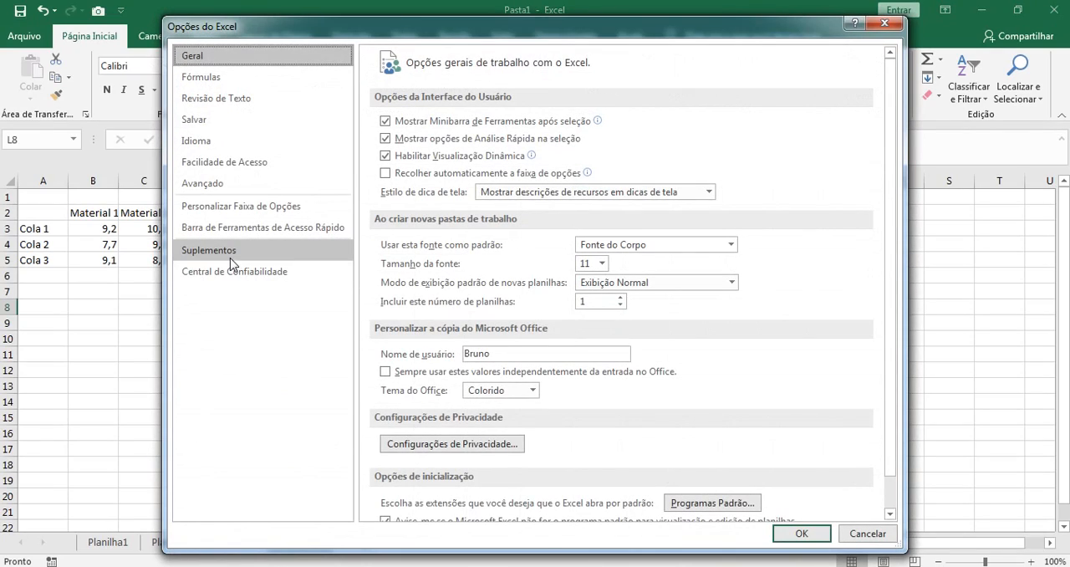
{"action": "left_click", "coordinate": [209, 250]}
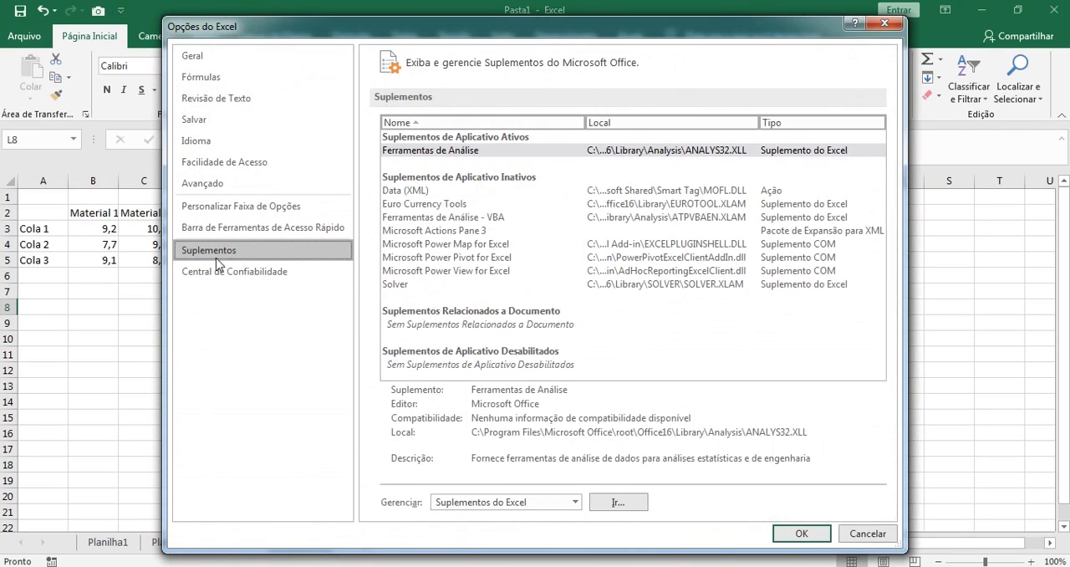
{"action": "left_click", "coordinate": [574, 503]}
{"action": "left_click", "coordinate": [509, 426]}
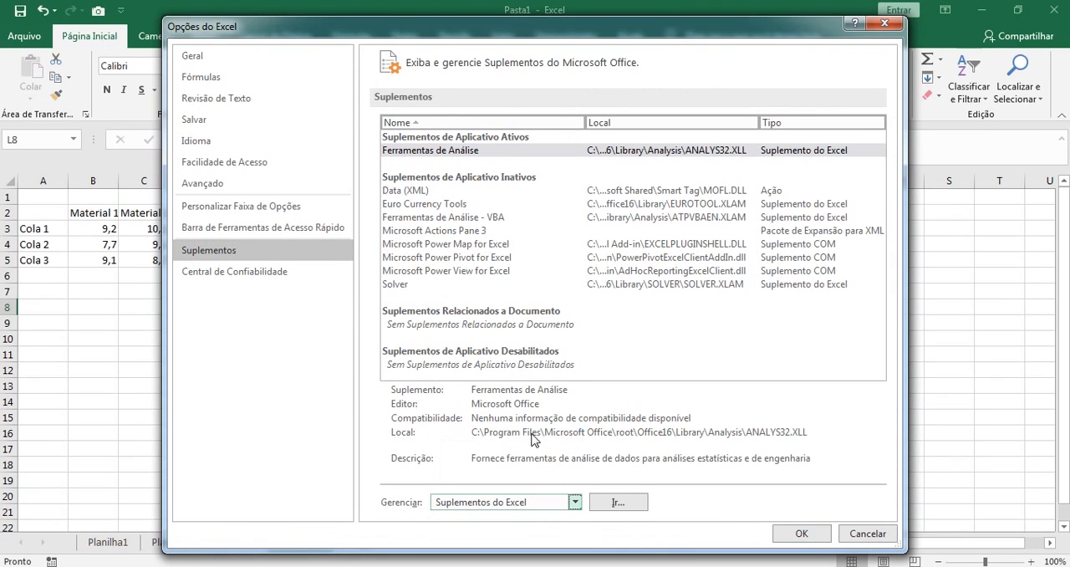
{"action": "left_click", "coordinate": [615, 502]}
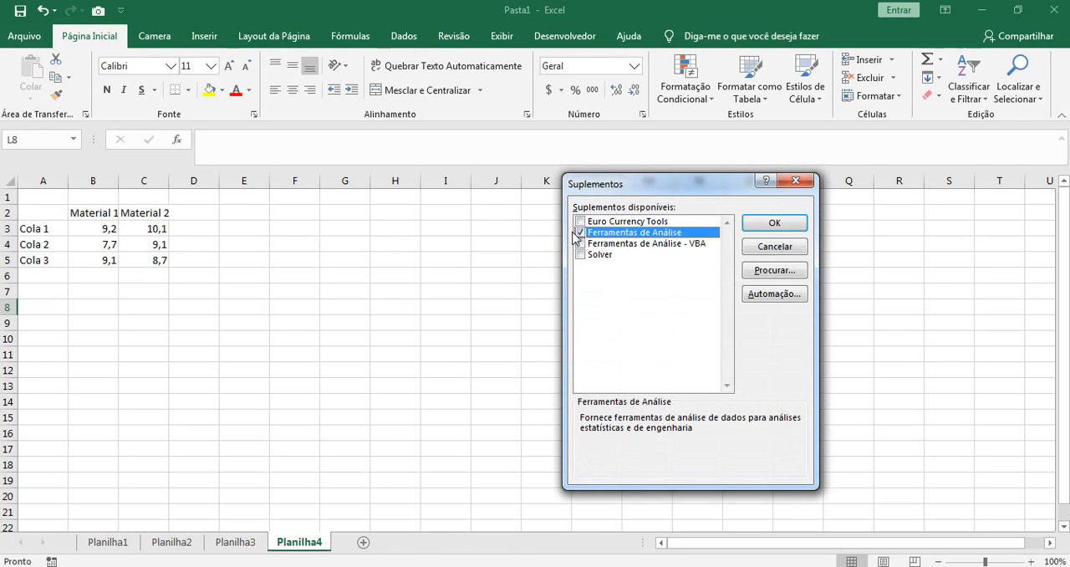
{"action": "left_click", "coordinate": [767, 228]}
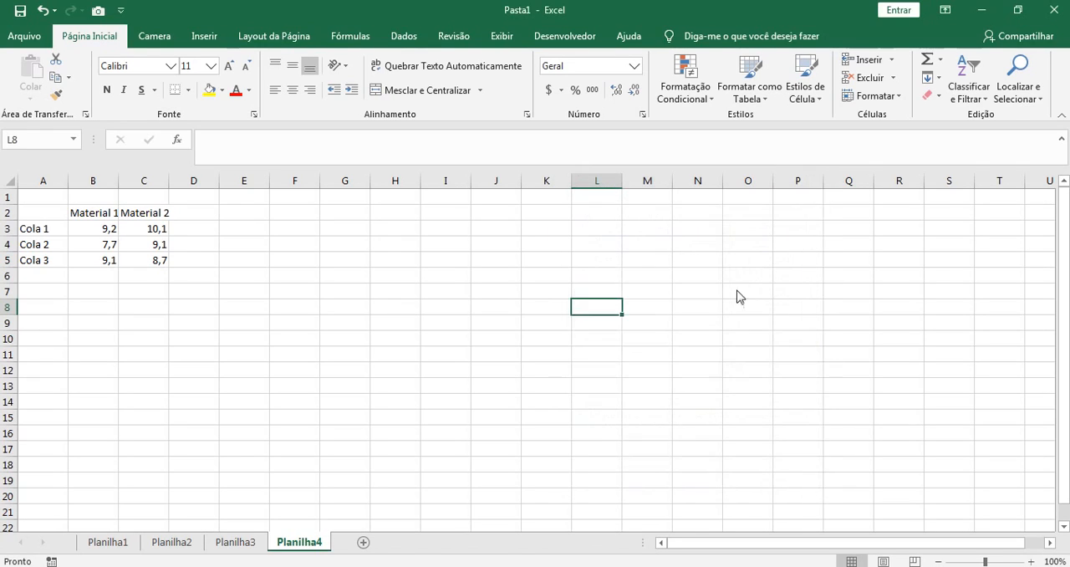
{"action": "left_click", "coordinate": [465, 310]}
{"action": "left_click", "coordinate": [404, 36]}
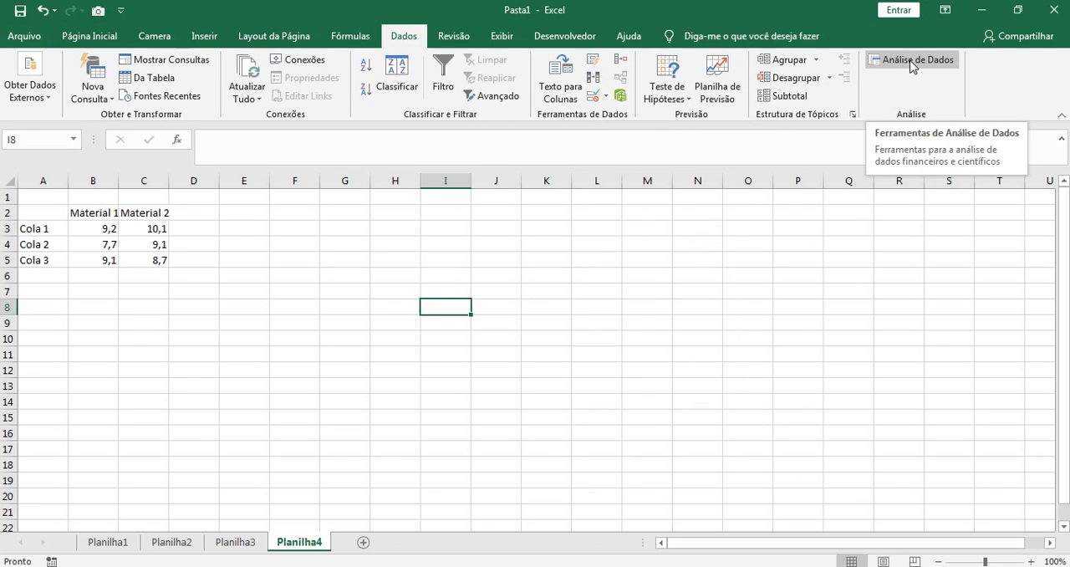
{"action": "left_click", "coordinate": [751, 323]}
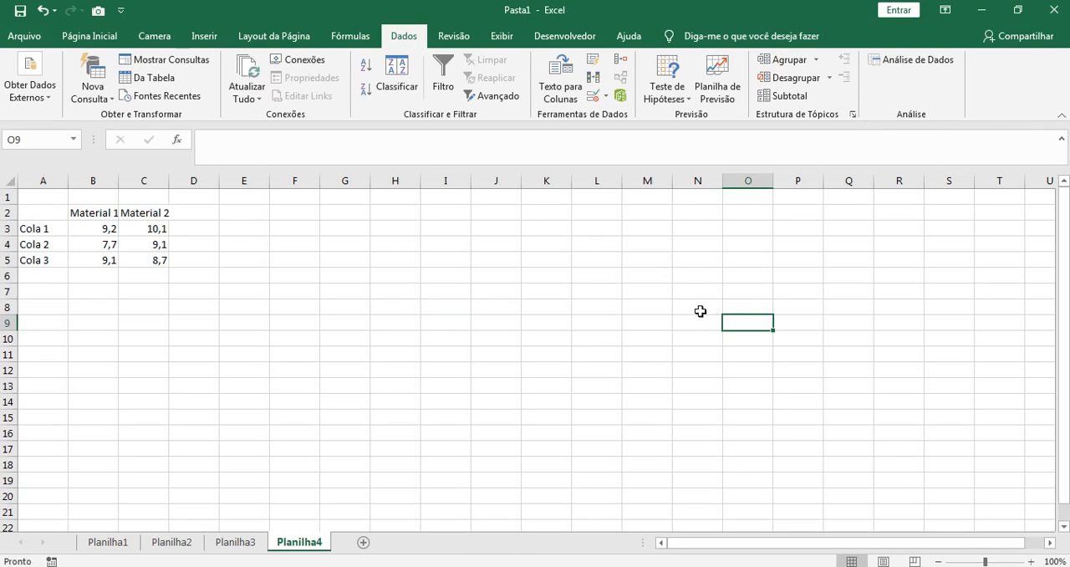
{"action": "left_click", "coordinate": [491, 302]}
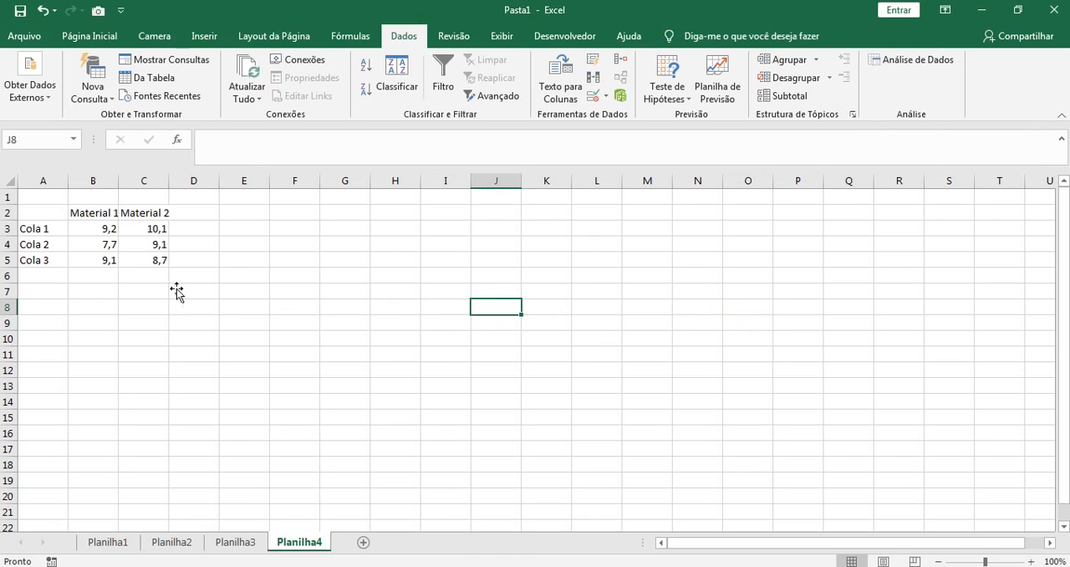
{"action": "left_click", "coordinate": [242, 303]}
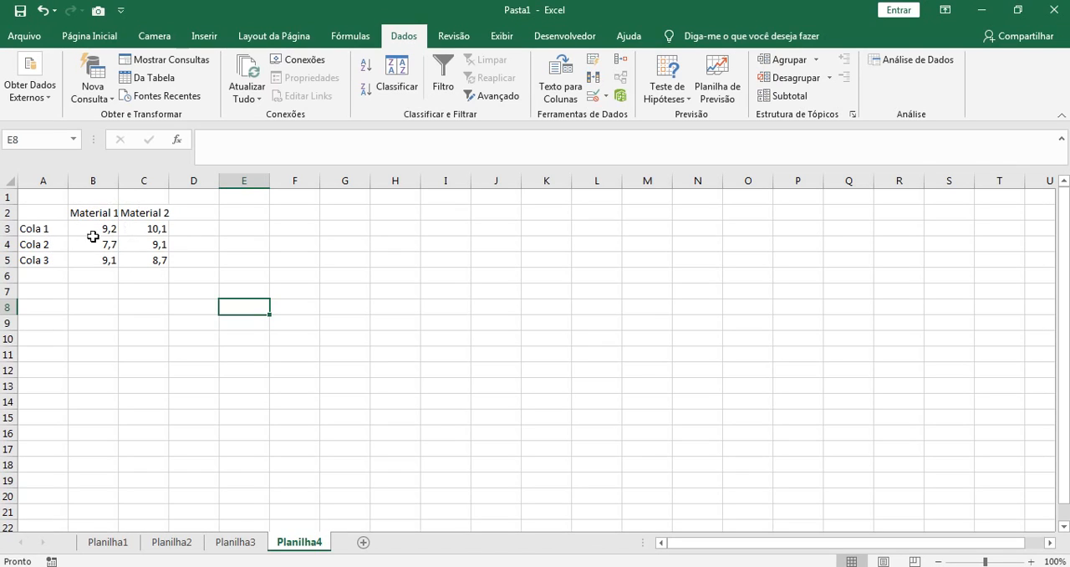
{"action": "left_click", "coordinate": [275, 349]}
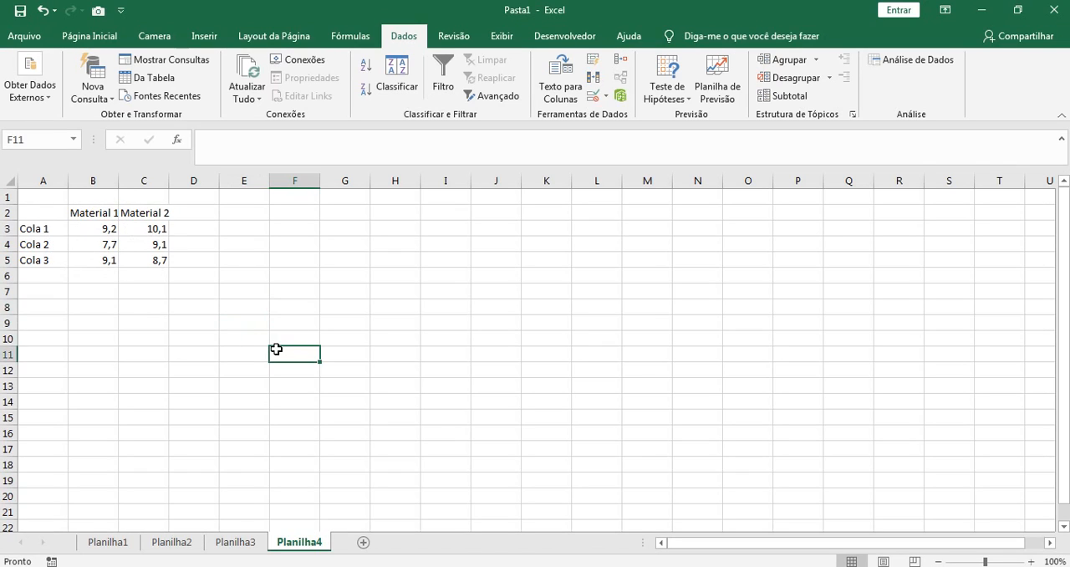
{"action": "left_click", "coordinate": [386, 288]}
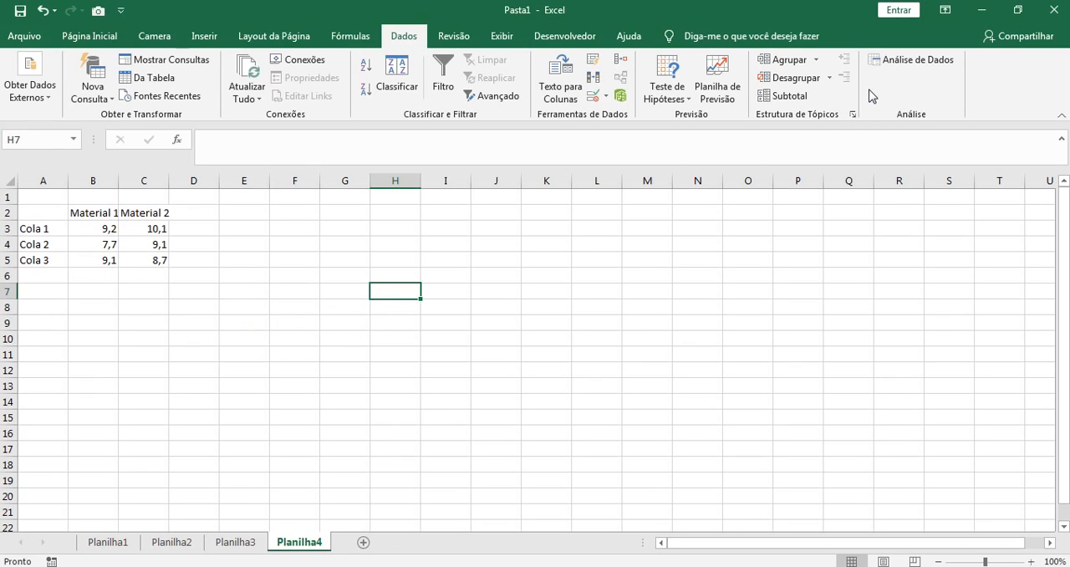
Step: Start the Anova: fator duplo sem repetição analysis and set its input range to $A$2:$C$5, including the labels
{"action": "left_click", "coordinate": [904, 66]}
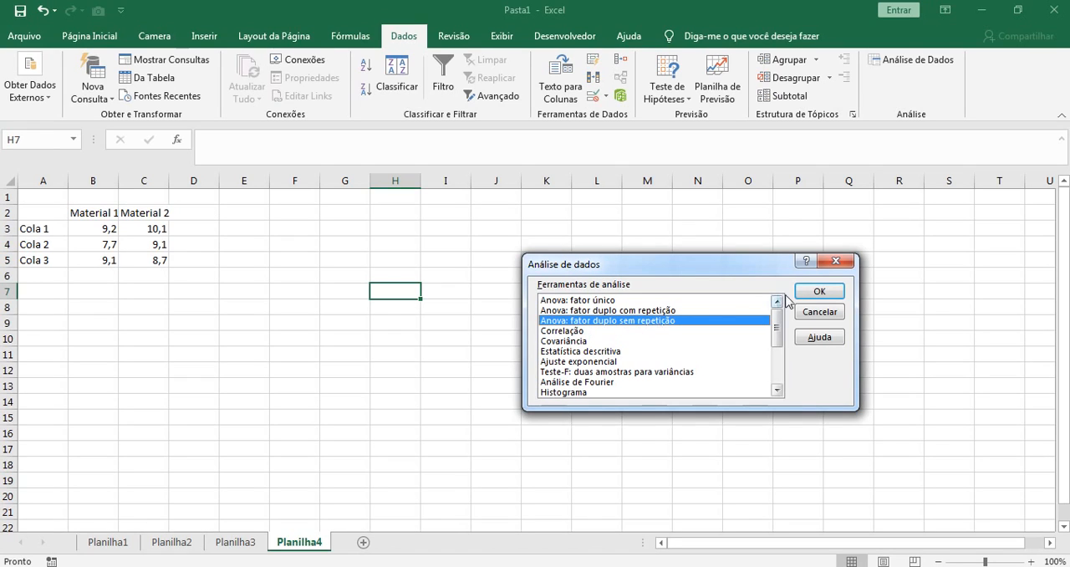
{"action": "left_click", "coordinate": [817, 292]}
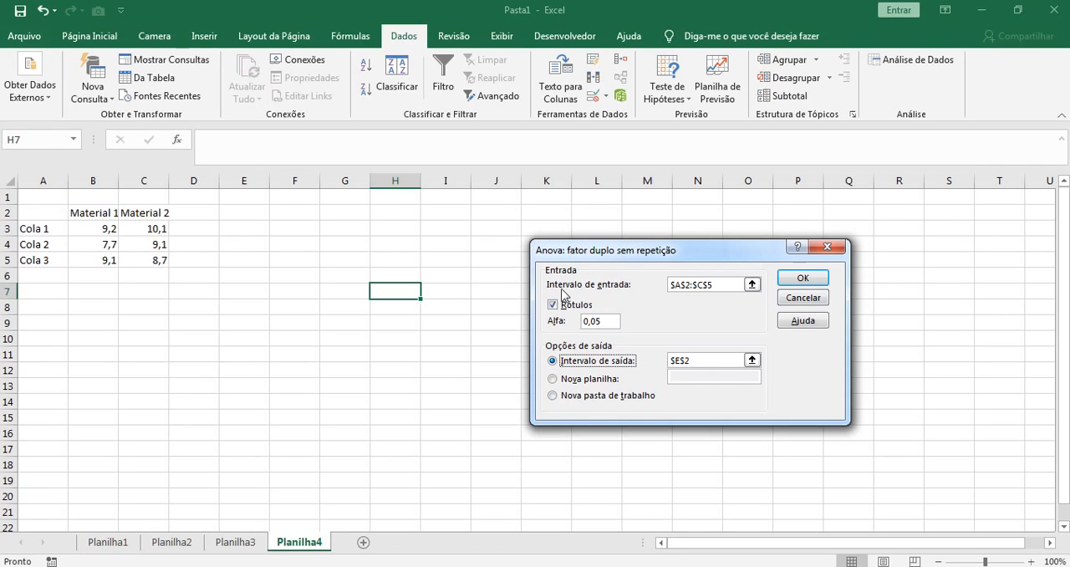
{"action": "left_click_drag", "start_coordinate": [724, 285], "coordinate": [669, 285]}
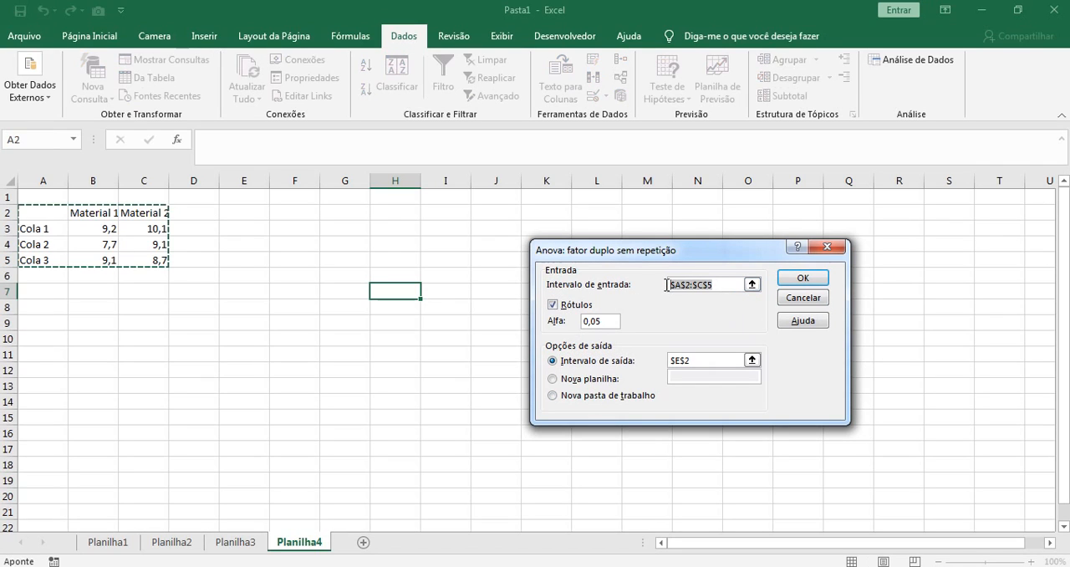
{"action": "key", "text": "BackSpace"}
{"action": "left_click_drag", "start_coordinate": [48, 209], "coordinate": [147, 266]}
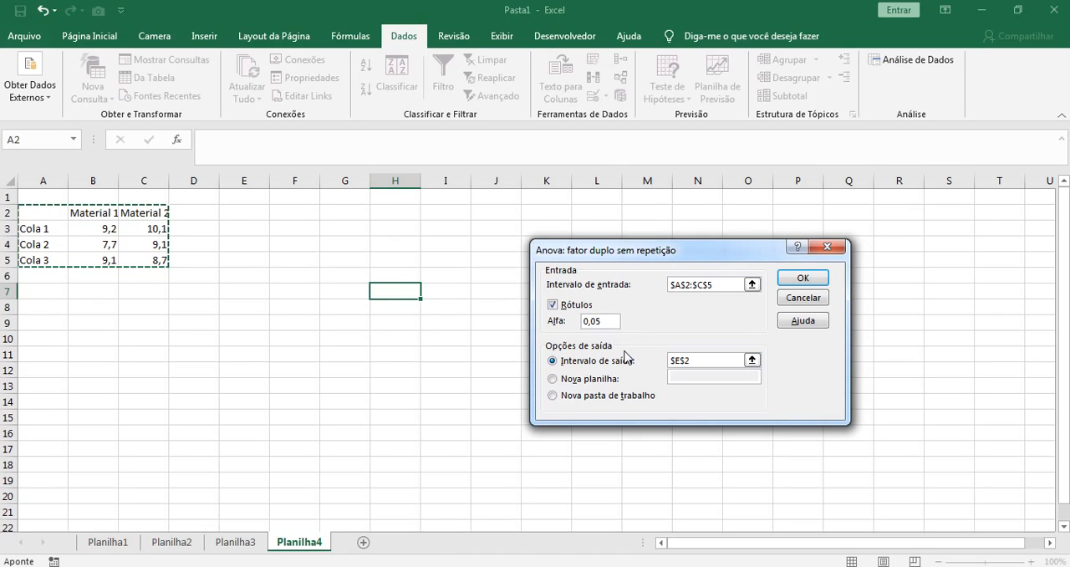
Step: Keep alpha at 0,05, set the output range to $F$2 and run the two-factor ANOVA
{"action": "left_click", "coordinate": [611, 321]}
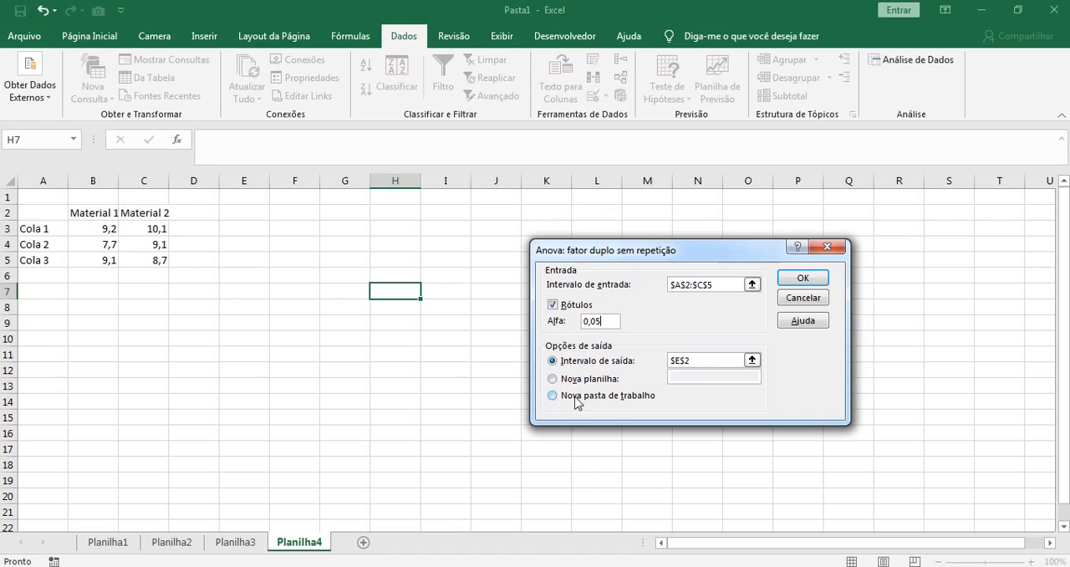
{"action": "left_click_drag", "start_coordinate": [700, 362], "coordinate": [662, 357]}
{"action": "key", "text": "BackSpace"}
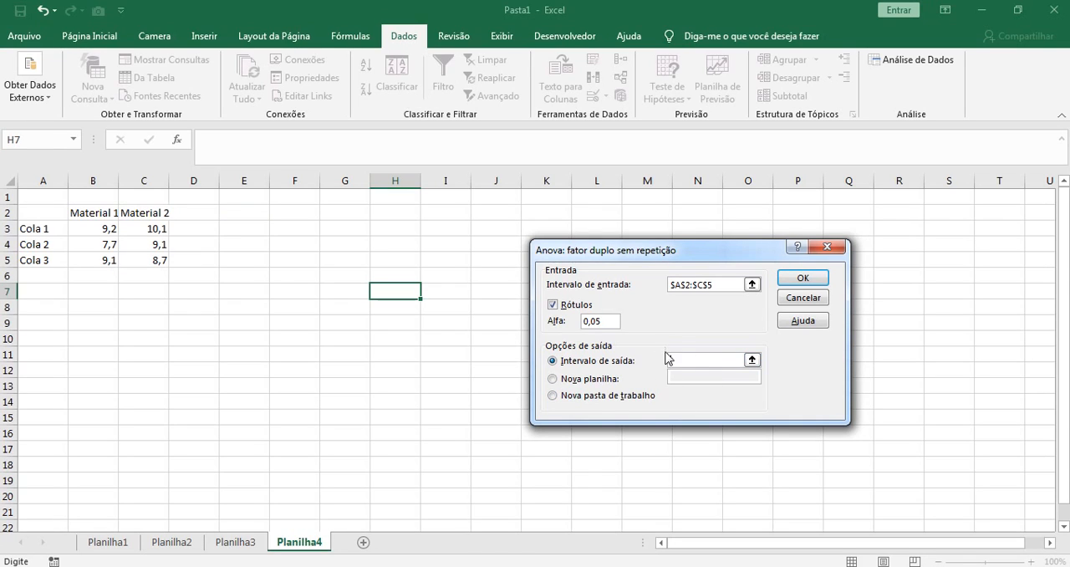
{"action": "left_click", "coordinate": [277, 215]}
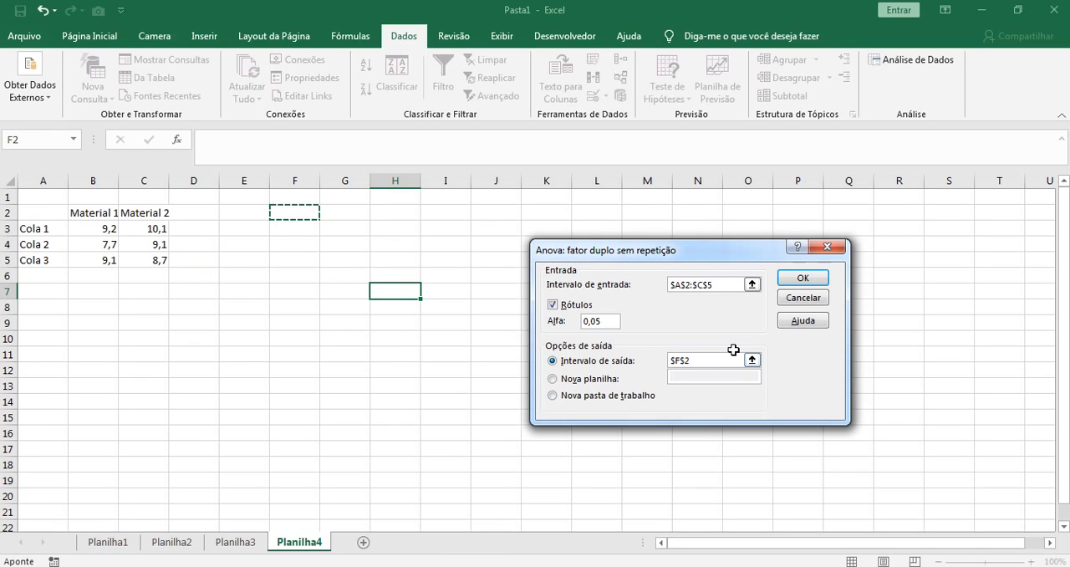
{"action": "left_click", "coordinate": [803, 281]}
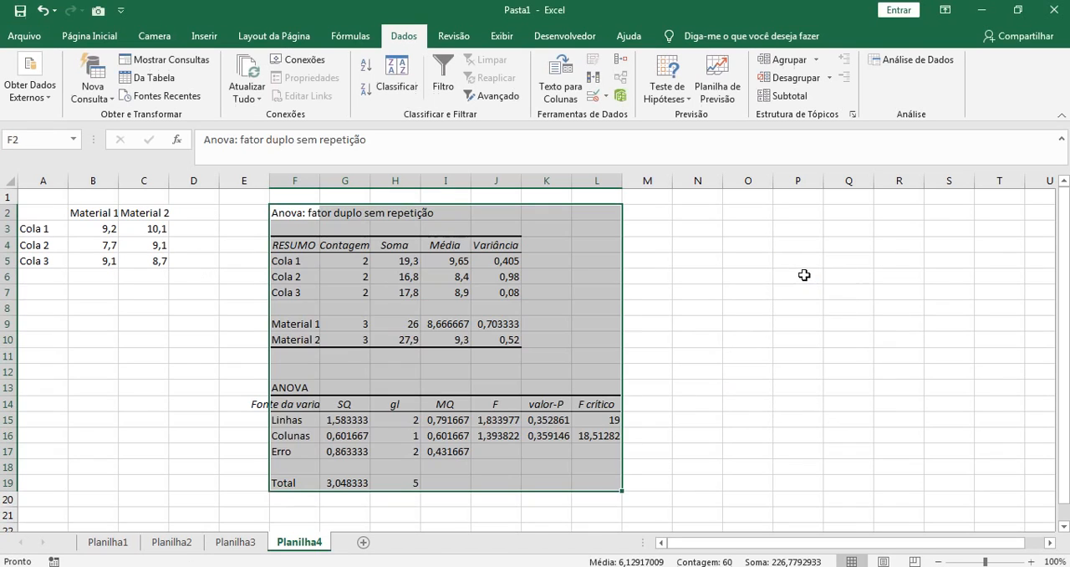
Step: Examine the ANOVA table, looking at the MQ values of Linhas, Colunas and Erro and how they give F
{"action": "left_click", "coordinate": [800, 375]}
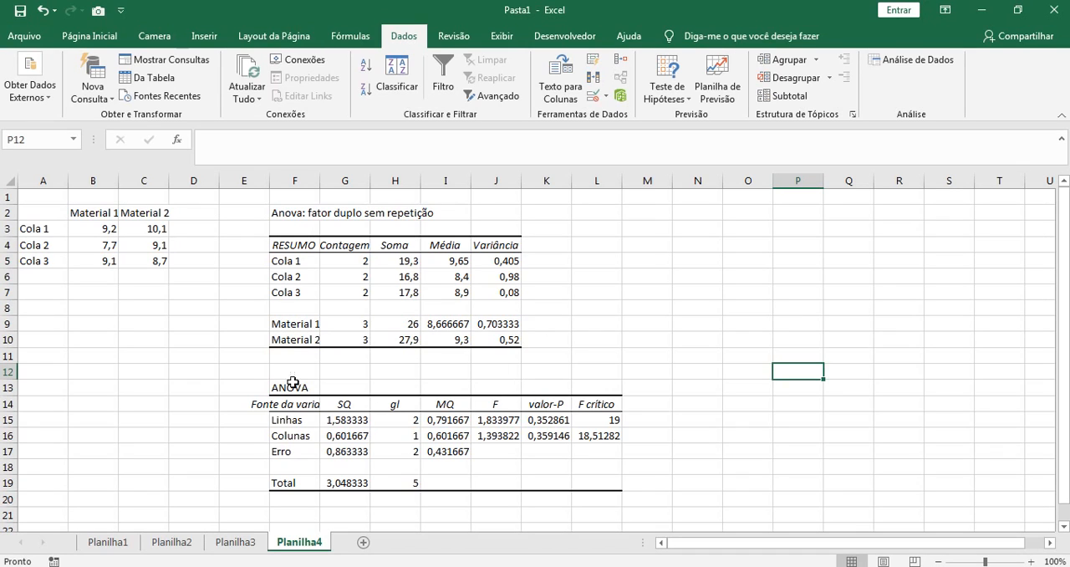
{"action": "left_click_drag", "start_coordinate": [241, 372], "coordinate": [652, 514]}
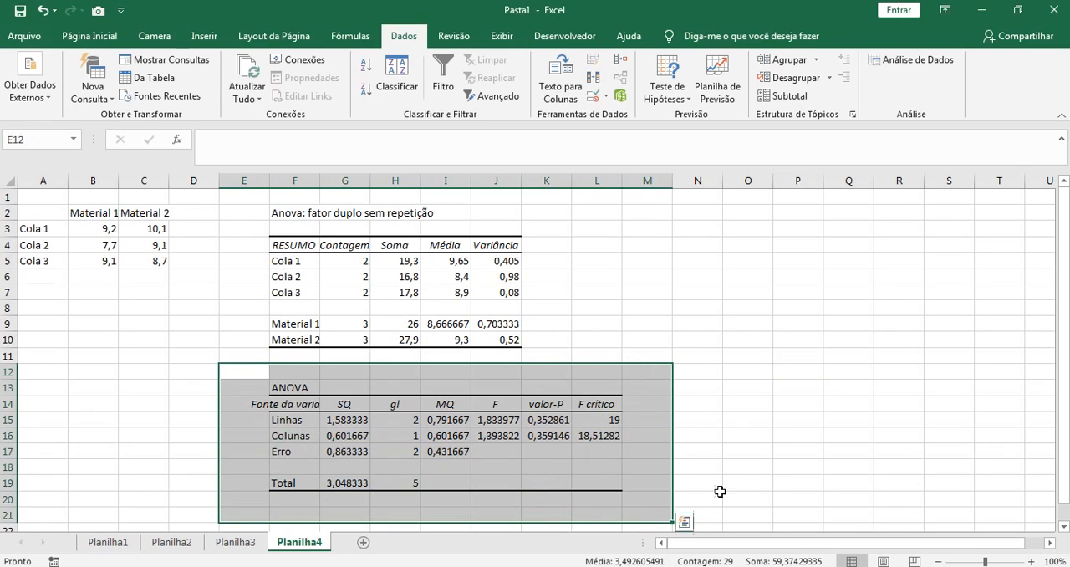
{"action": "left_click", "coordinate": [760, 466]}
{"action": "scroll", "coordinate": [759, 455], "scroll_direction": "down", "scroll_amount": 2}
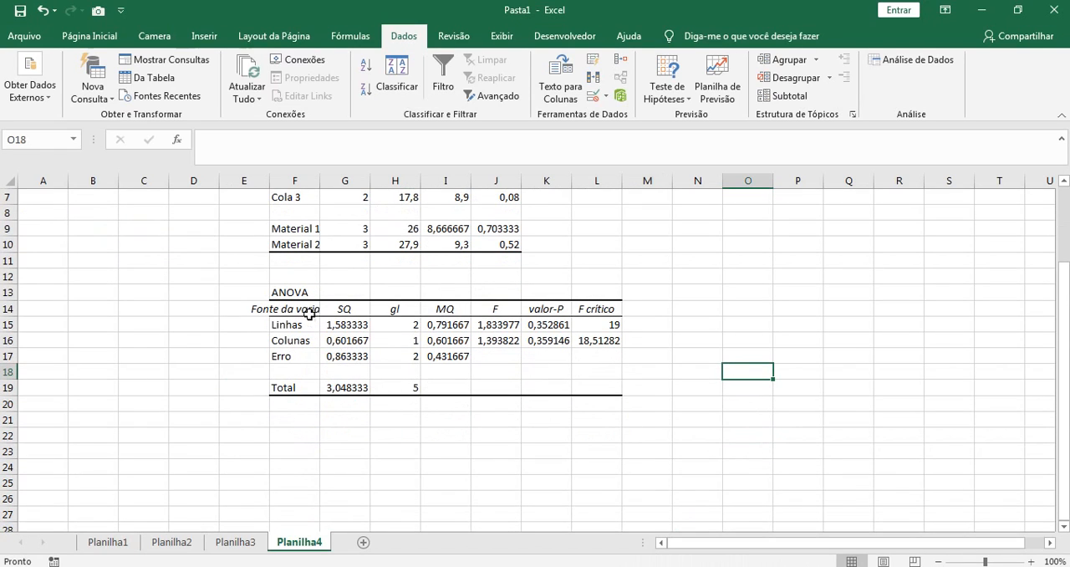
{"action": "scroll", "coordinate": [301, 364], "scroll_direction": "up", "scroll_amount": 2}
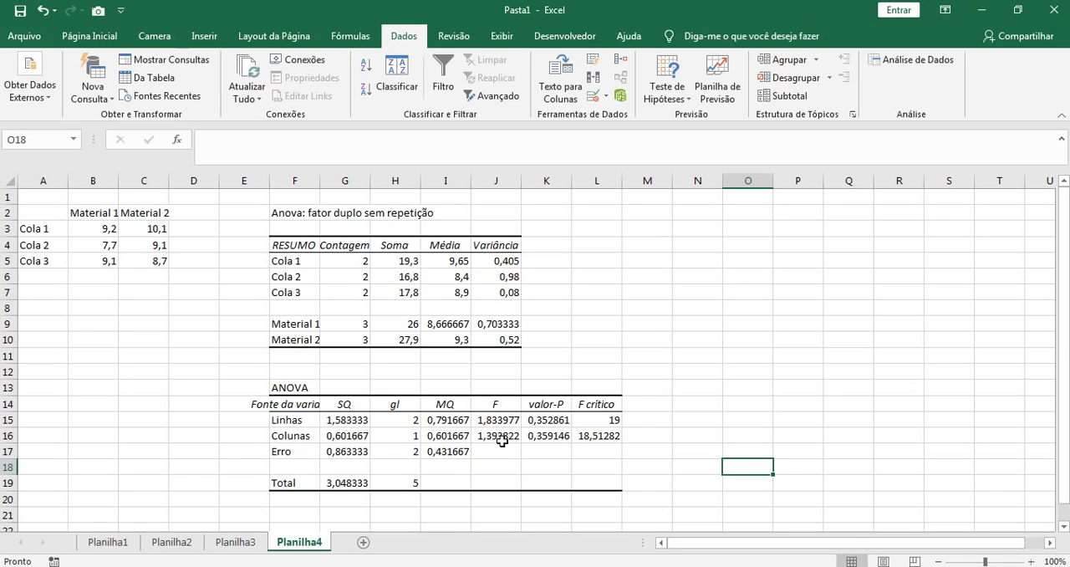
{"action": "left_click", "coordinate": [450, 422]}
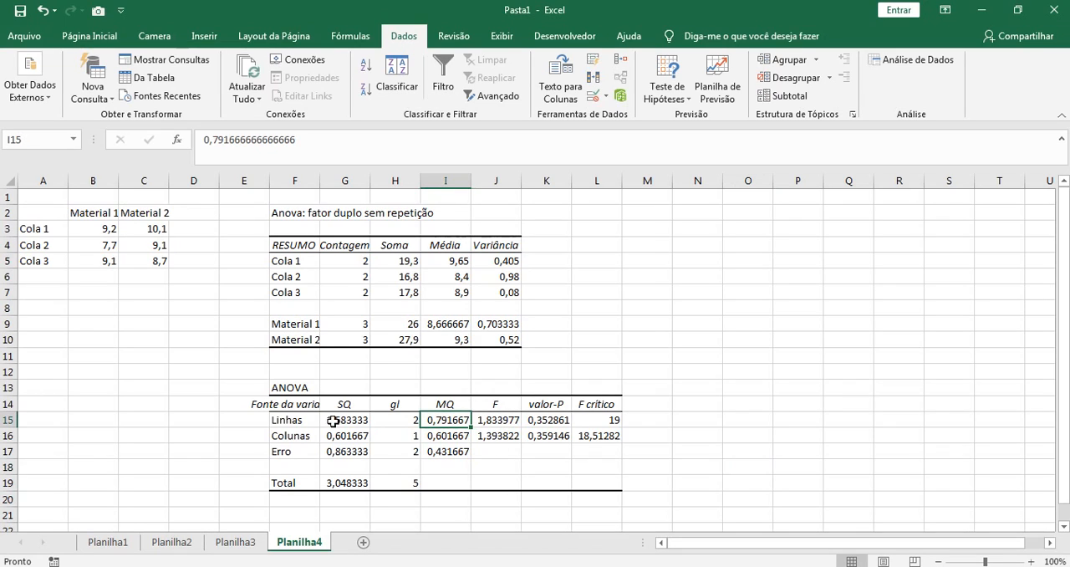
{"action": "left_click", "coordinate": [455, 453]}
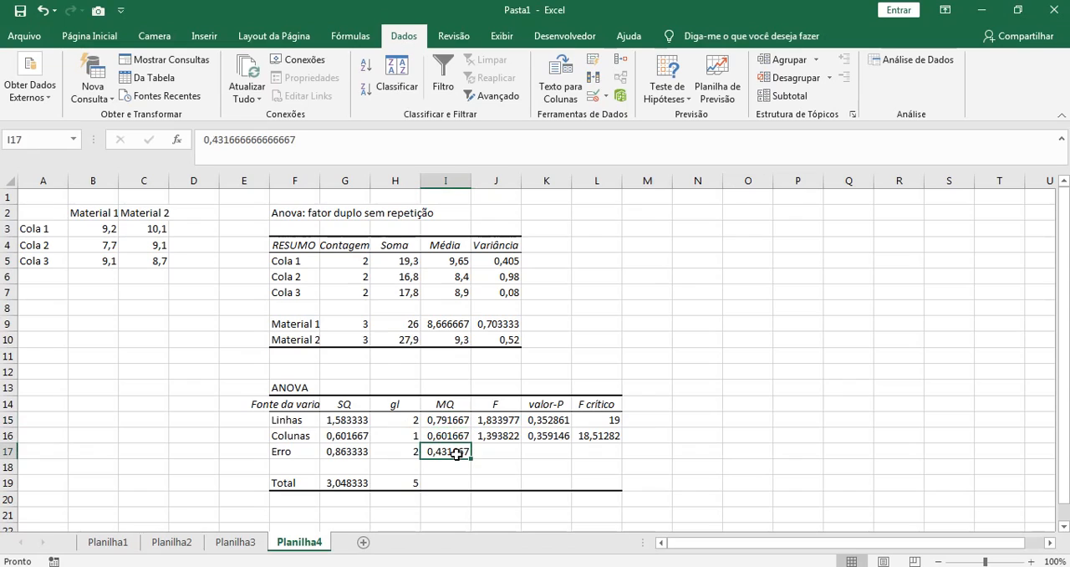
{"action": "left_click", "coordinate": [451, 436]}
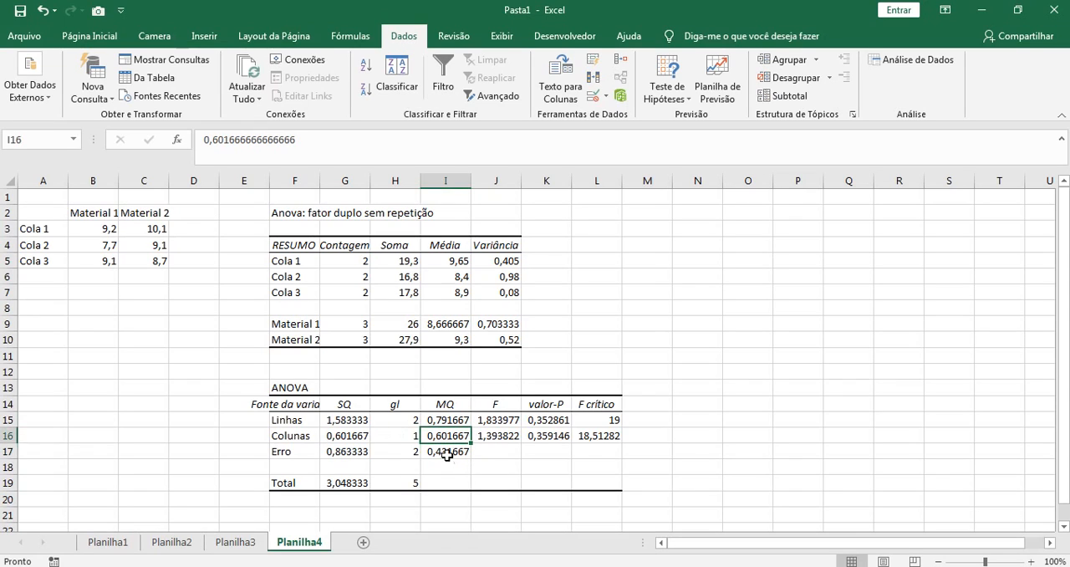
{"action": "left_click", "coordinate": [492, 435]}
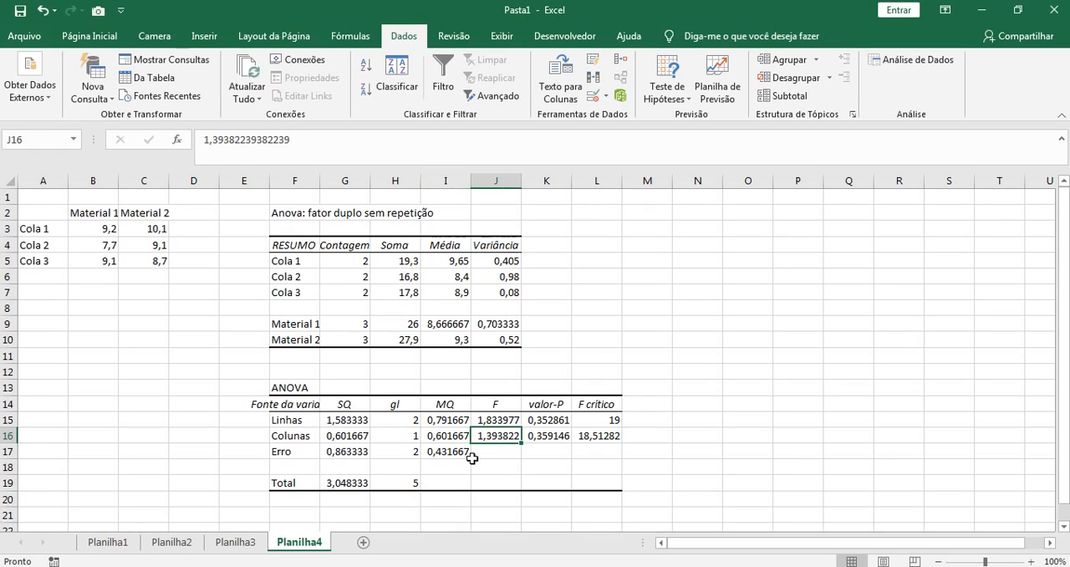
{"action": "left_click", "coordinate": [500, 385]}
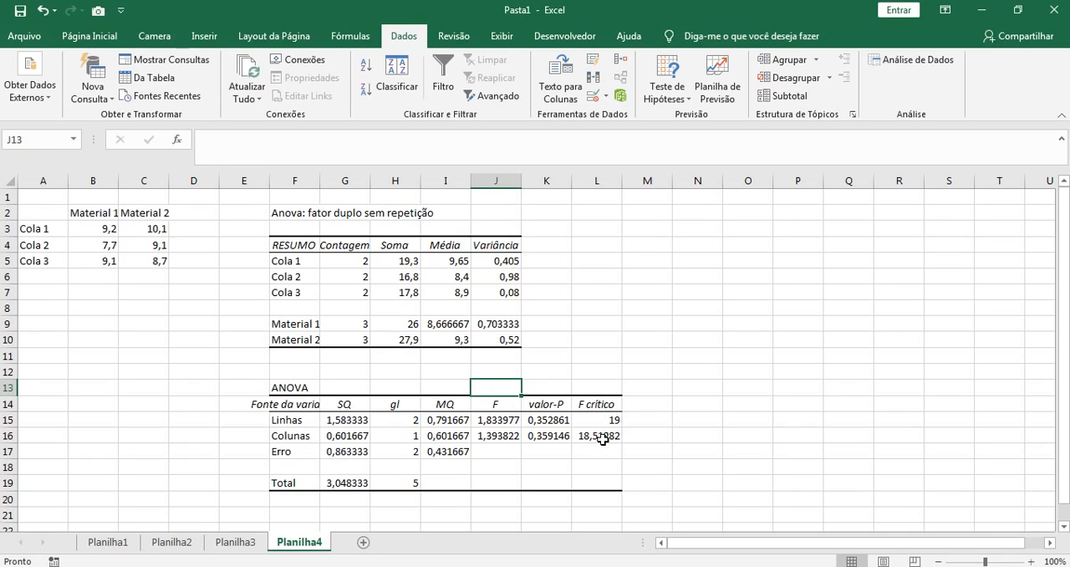
{"action": "left_click", "coordinate": [641, 423]}
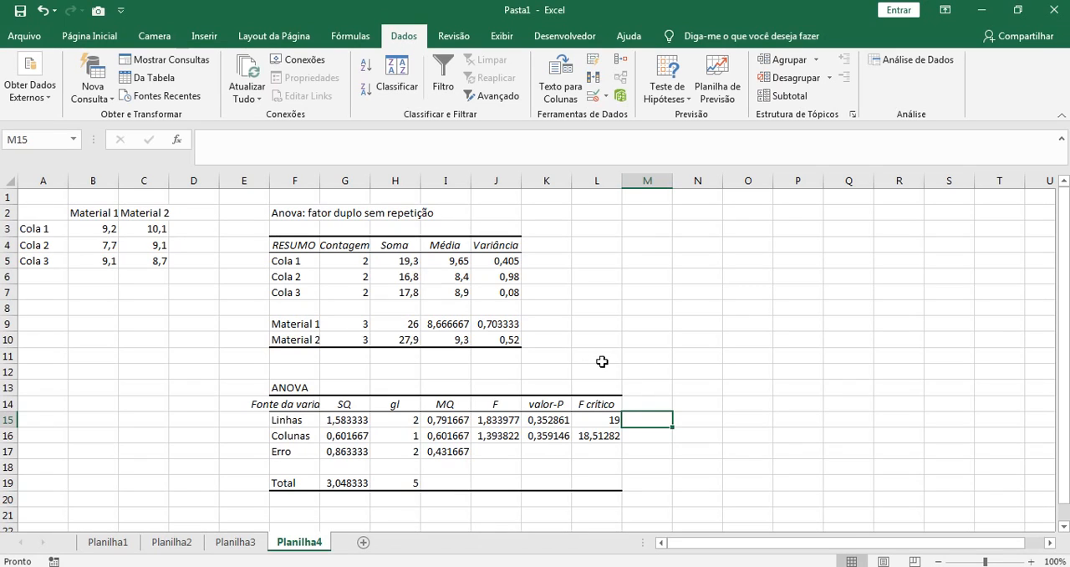
Step: Compare the F and valor-P results of Linhas and Colunas with F crítico and alpha, and review the whole output
{"action": "left_click", "coordinate": [493, 423]}
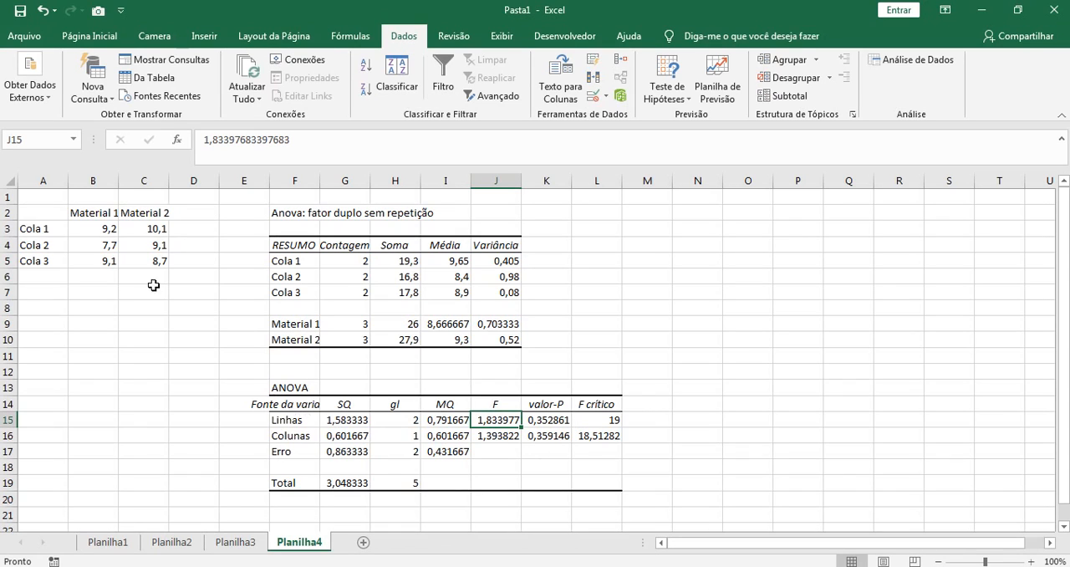
{"action": "left_click", "coordinate": [497, 440]}
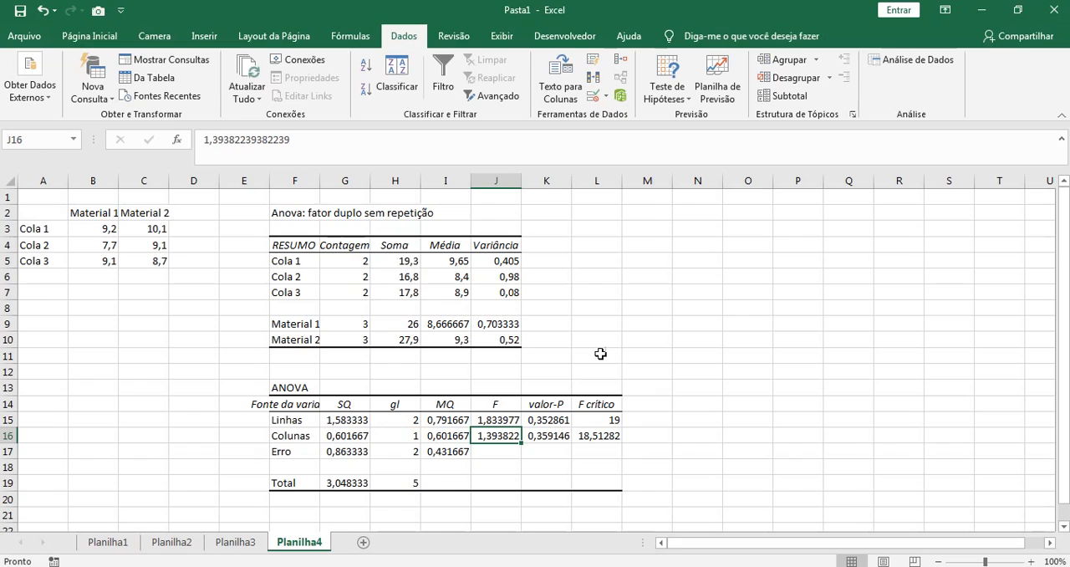
{"action": "left_click", "coordinate": [555, 421]}
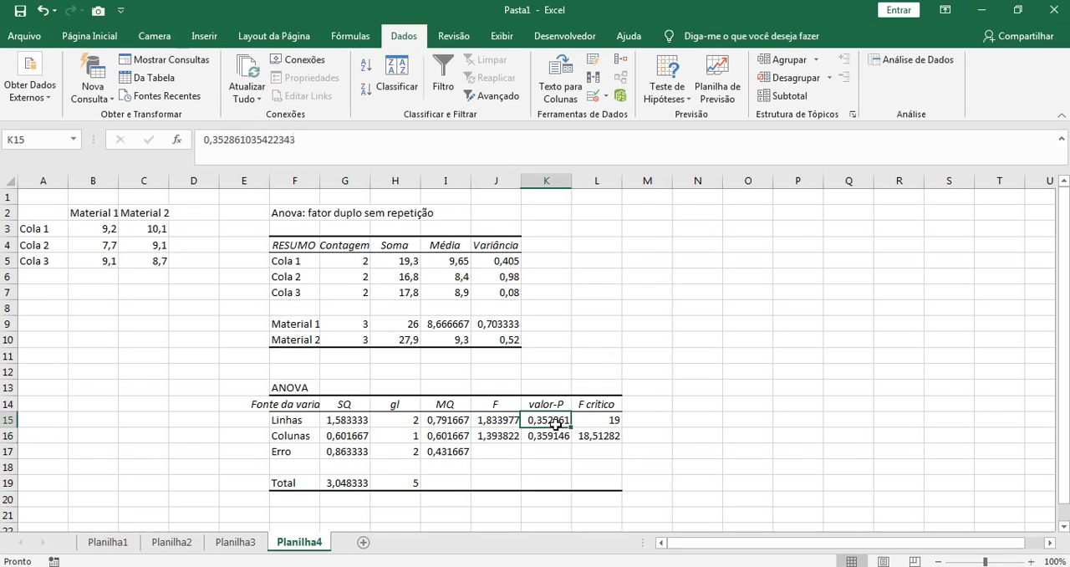
{"action": "left_click", "coordinate": [550, 436]}
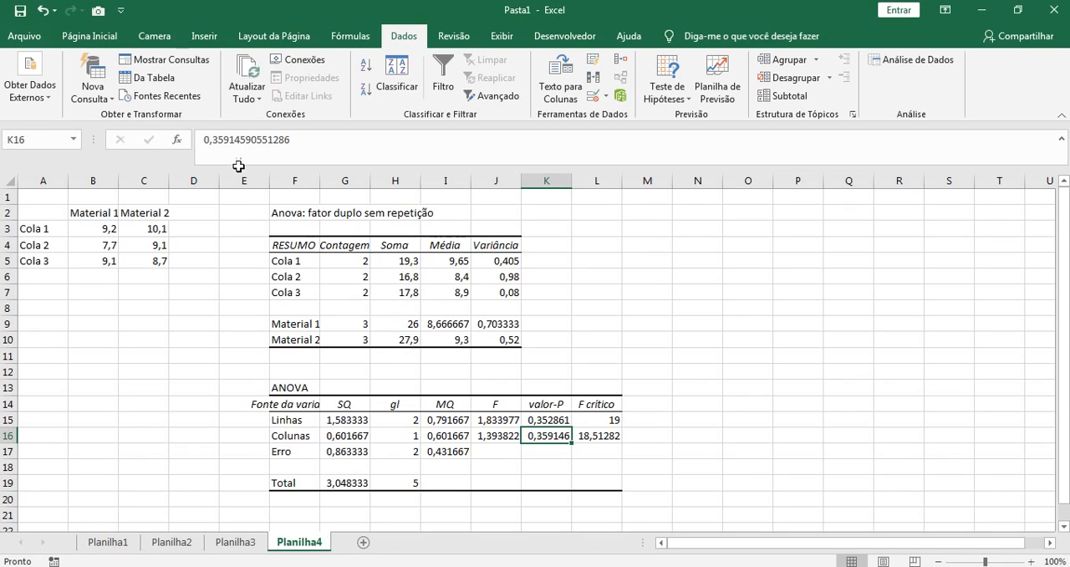
{"action": "left_click_drag", "start_coordinate": [246, 196], "coordinate": [661, 515]}
{"action": "left_click", "coordinate": [777, 468]}
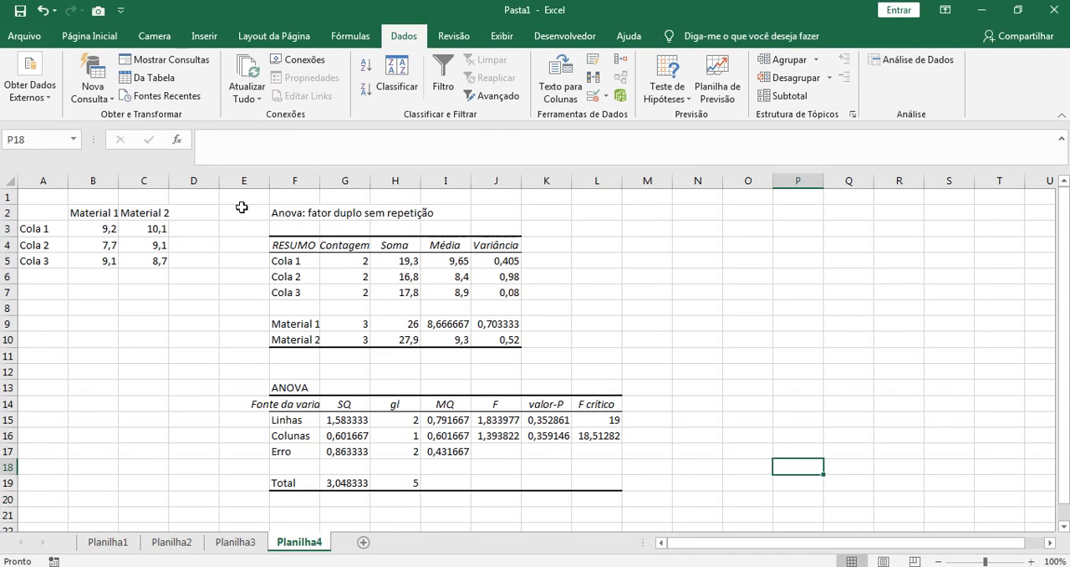